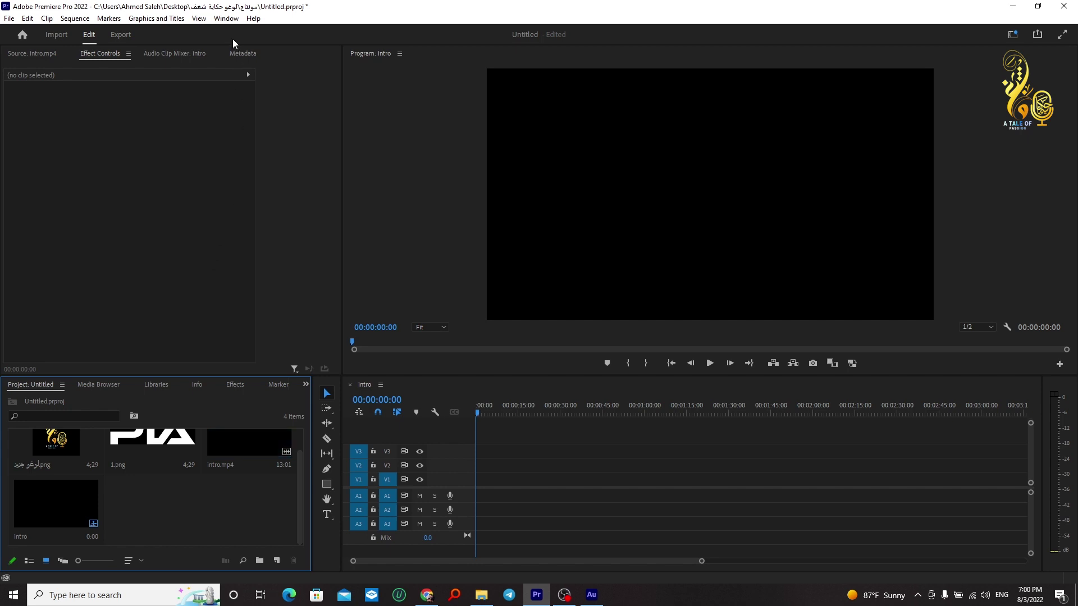
# Step: Show the Essential Graphics panel from the Window menu
pyautogui.click(226, 18)
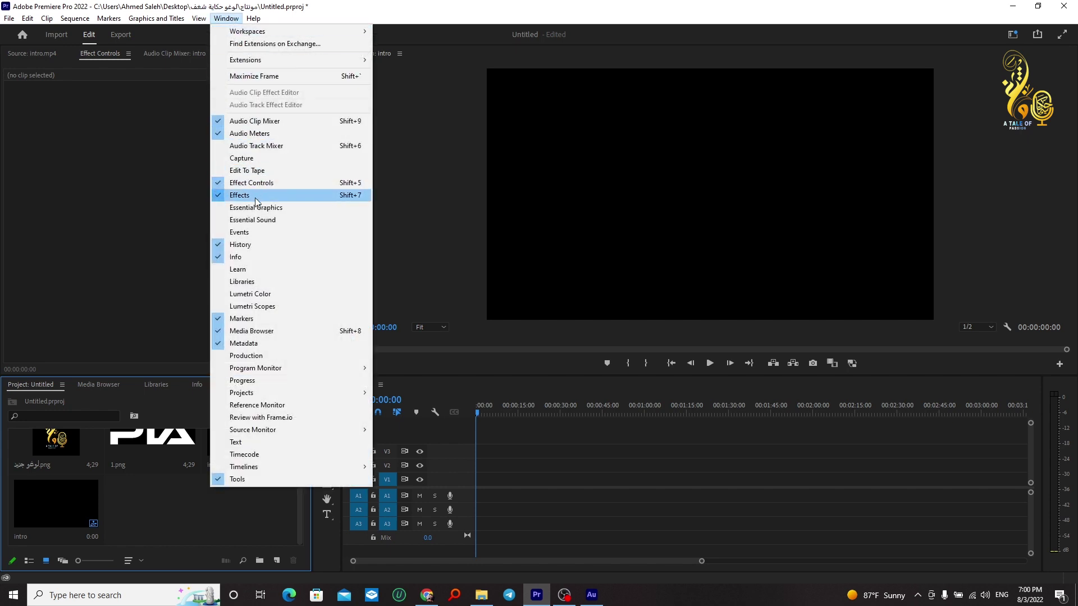
pyautogui.click(241, 208)
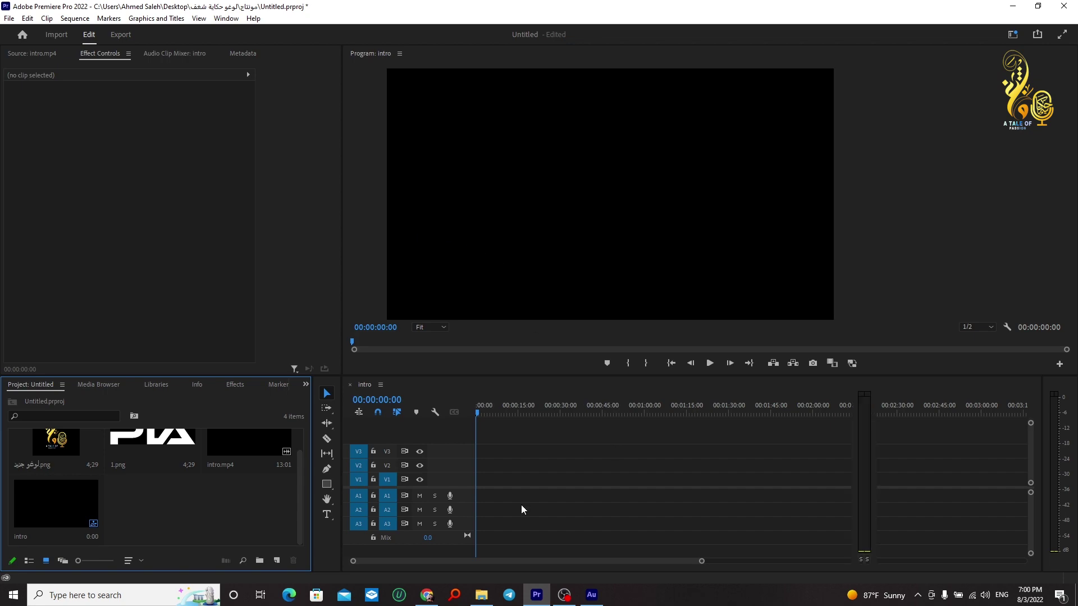
# Step: Drag Galaxy Logo and Space Titles Reveal.mogrt from File Explorer into the Essential Graphics Browse panel
pyautogui.click(482, 595)
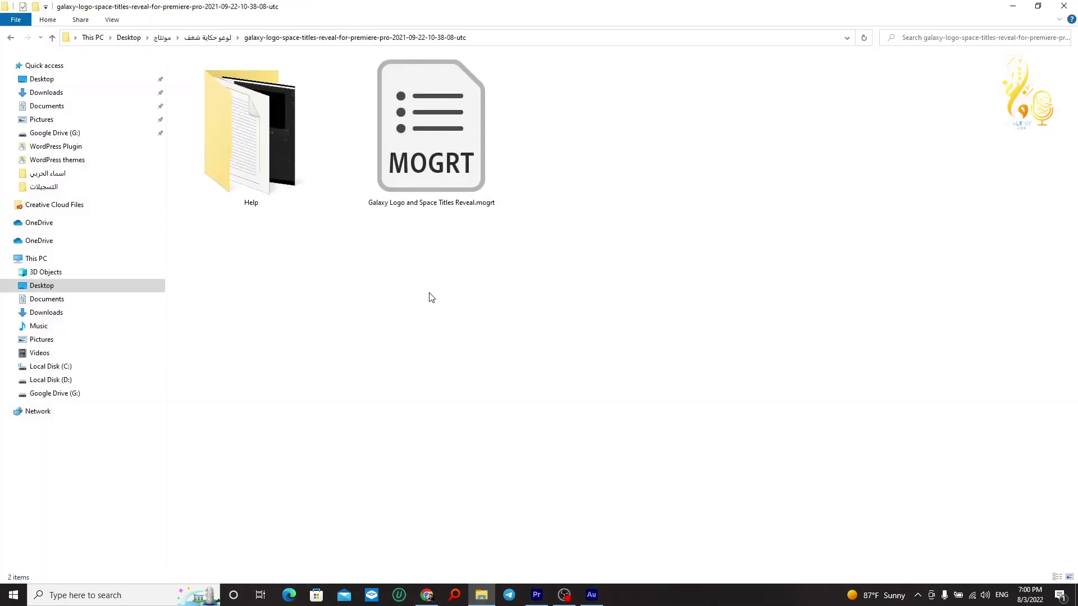
pyautogui.click(443, 181)
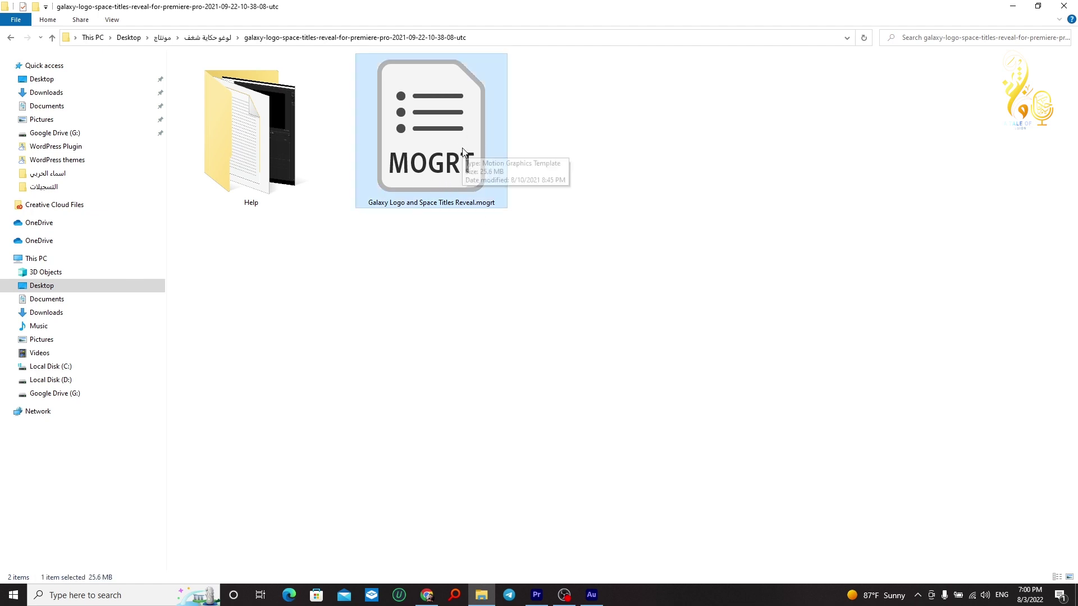
pyautogui.moveTo(513, 12)
pyautogui.mouseDown()
pyautogui.moveTo(492, 128)
pyautogui.moveTo(473, 108)
pyautogui.mouseUp()
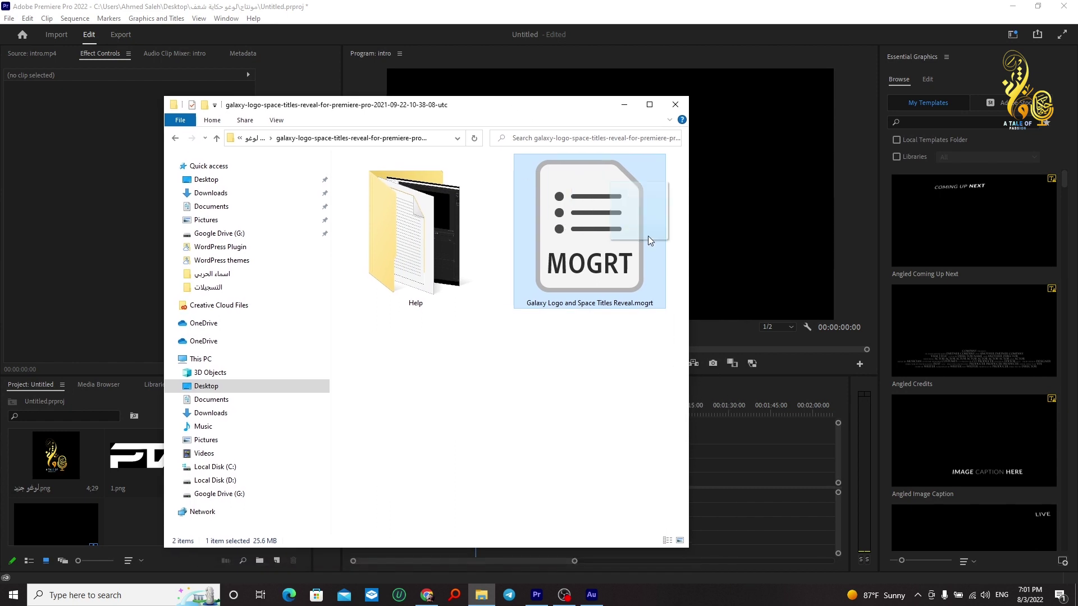
pyautogui.moveTo(648, 236); pyautogui.dragTo(963, 255)
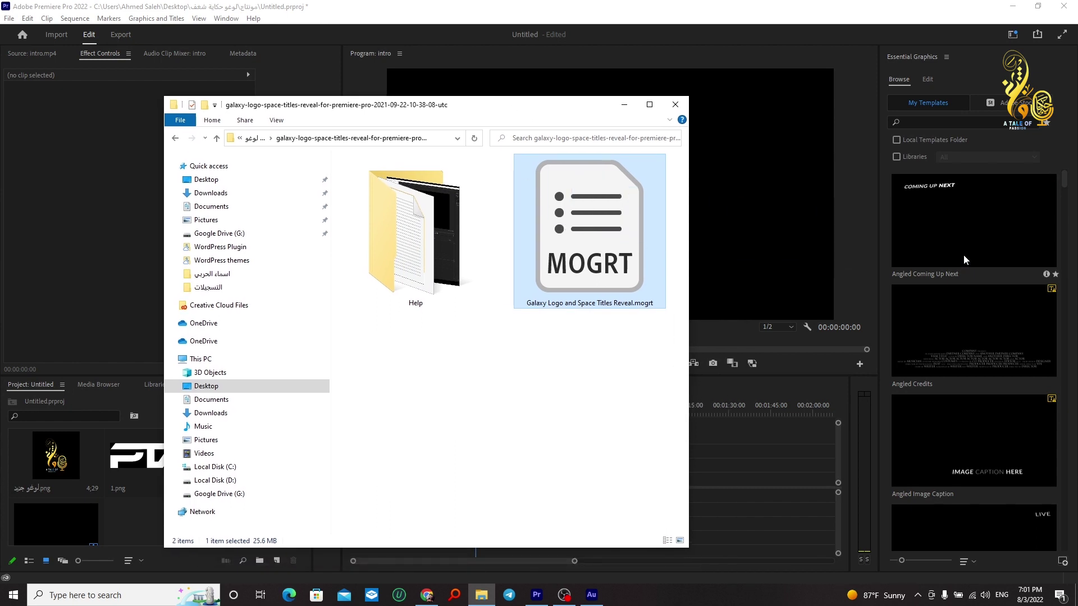
# Step: Place the Galaxy Logo and Space Titles Reveal template at 00:00 on V1 and dismiss Resolve Fonts
pyautogui.click(621, 103)
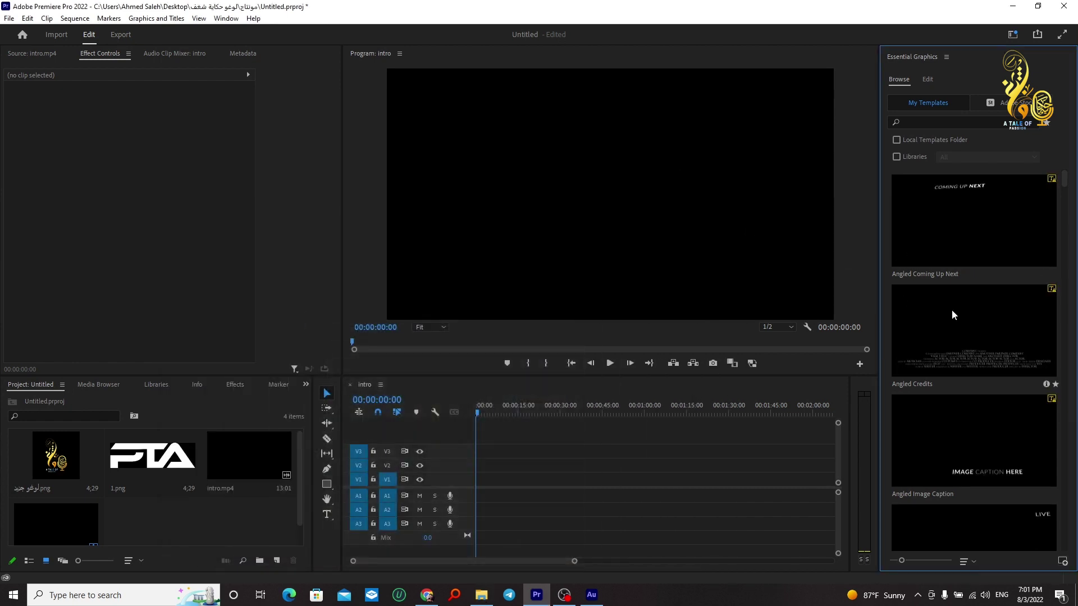
pyautogui.scroll(-3, 958, 311)
pyautogui.scroll(-2, 952, 338)
pyautogui.scroll(-1, 951, 339)
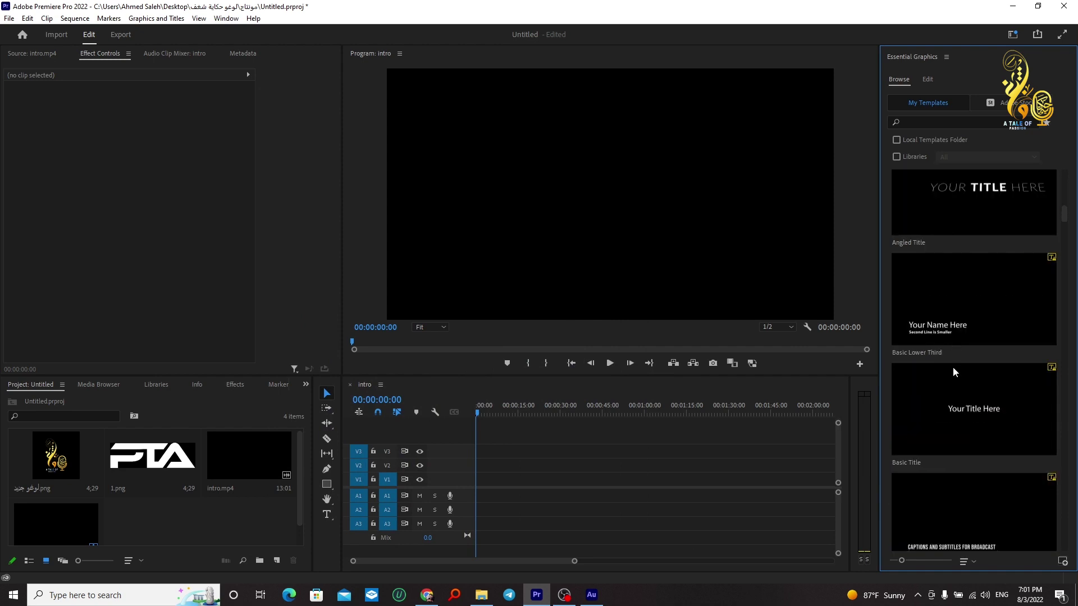
pyautogui.scroll(-5, 952, 366)
pyautogui.scroll(-5, 951, 309)
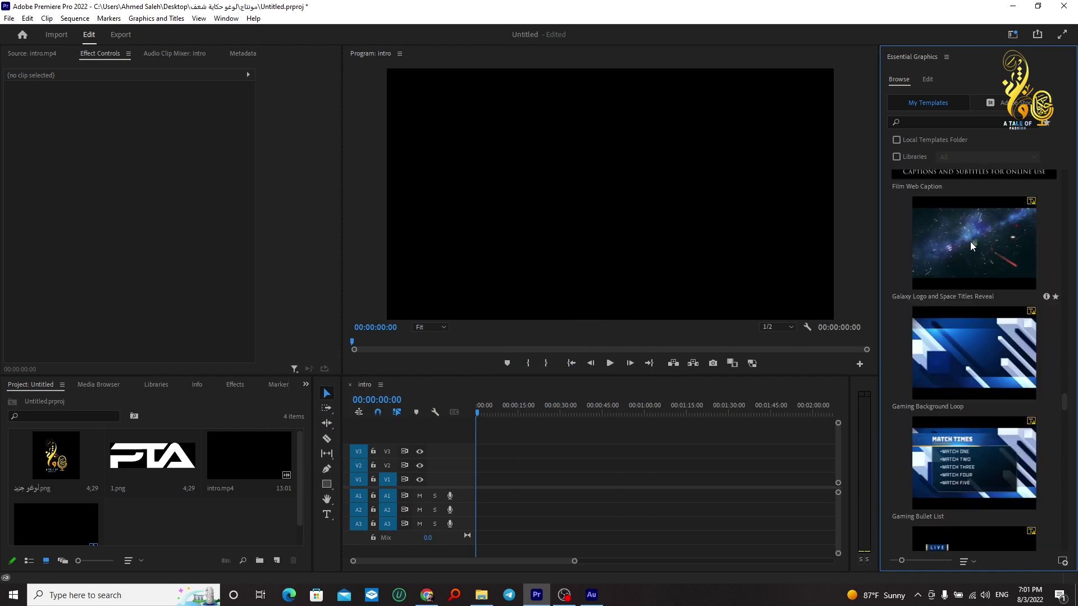
pyautogui.click(945, 246)
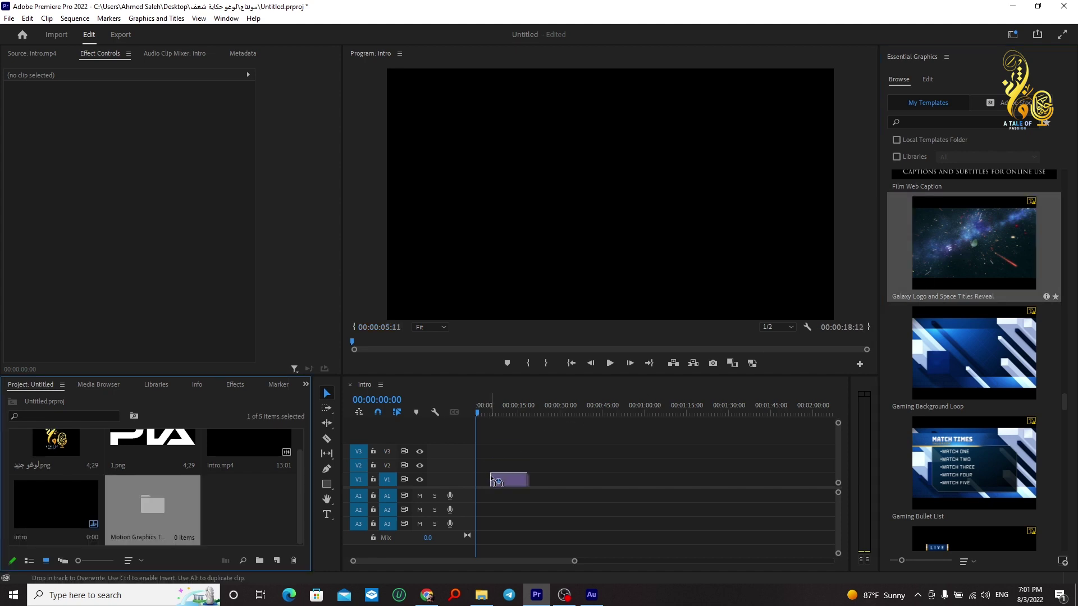
pyautogui.moveTo(715, 368); pyautogui.dragTo(480, 485)
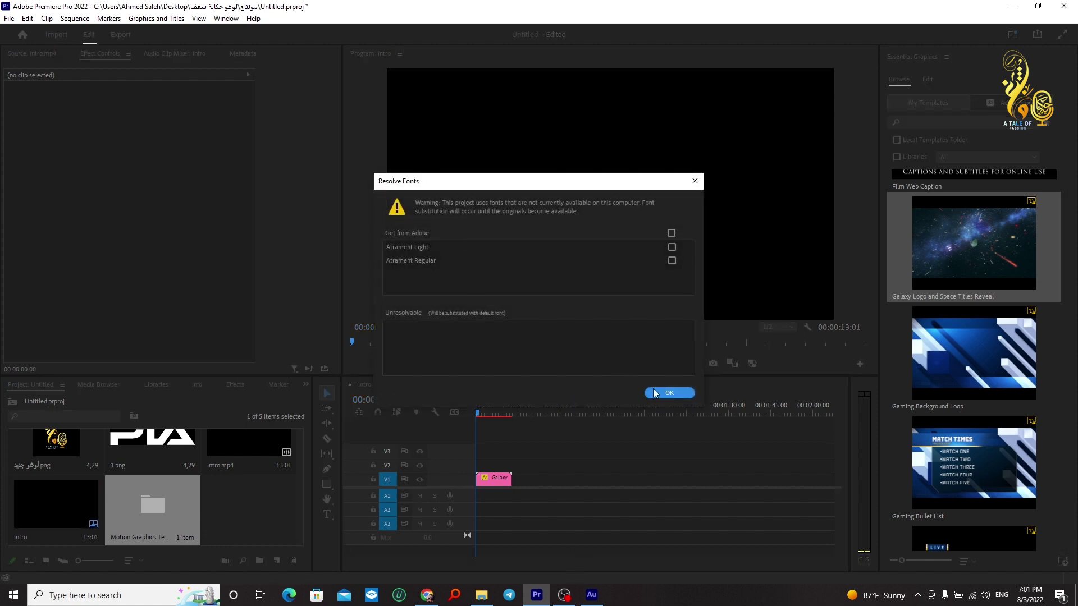
pyautogui.click(695, 181)
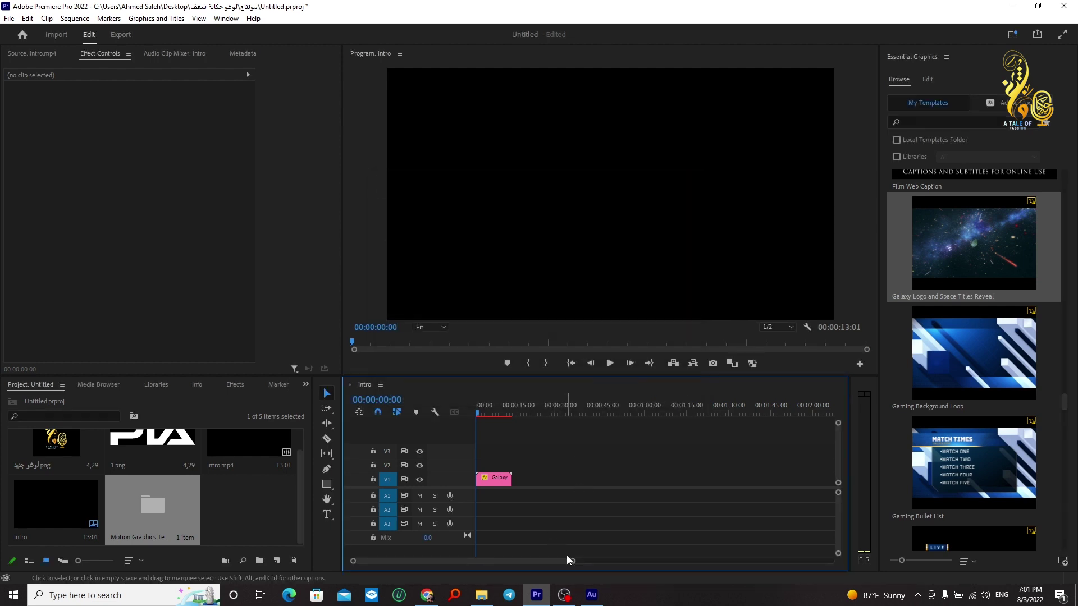
# Step: Zoom the timeline, scrub the animation, and select the Galaxy clip to show its Edit controls
pyautogui.moveTo(568, 561); pyautogui.dragTo(502, 563)
pyautogui.moveTo(476, 413)
pyautogui.mouseDown()
pyautogui.moveTo(614, 418)
pyautogui.moveTo(564, 418)
pyautogui.mouseUp()
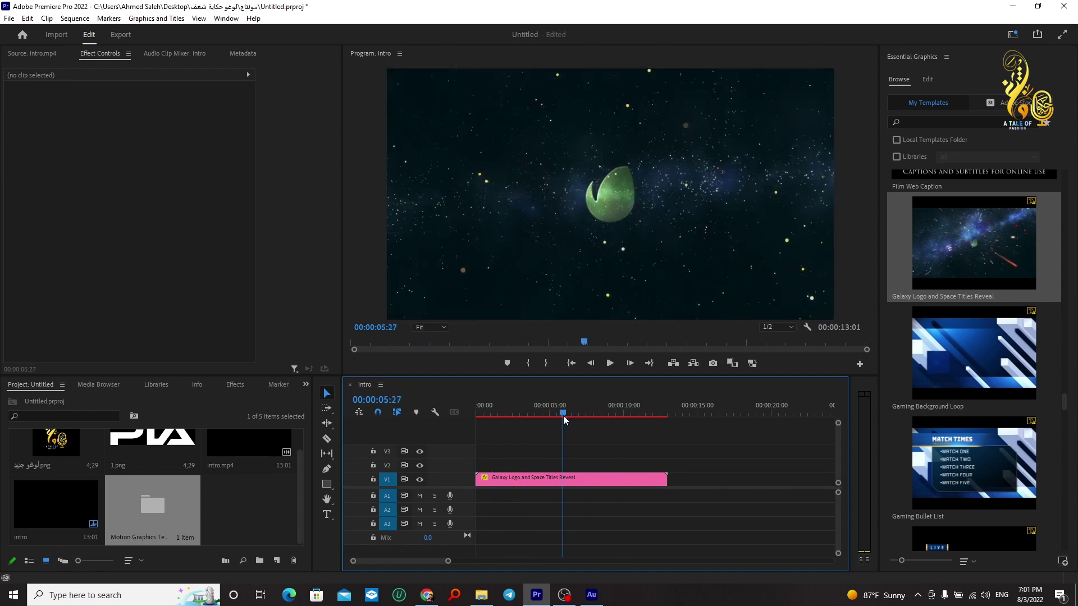
pyautogui.click(597, 482)
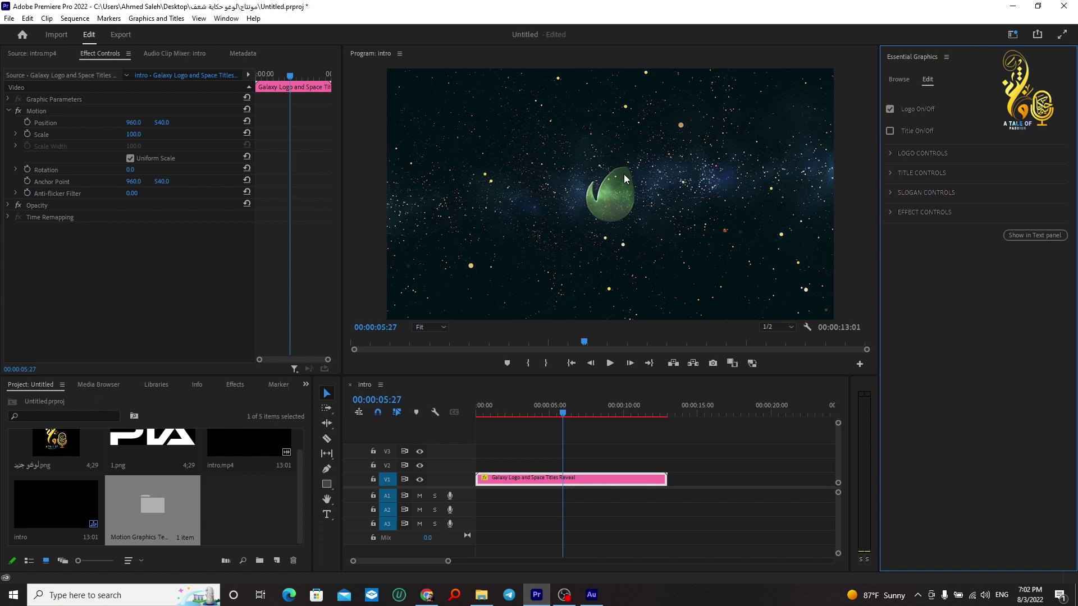
# Step: Drop the gold A TALE OF PASSION logo into the Logo Placeholder and preview it near 00:00:12:06
pyautogui.click(891, 153)
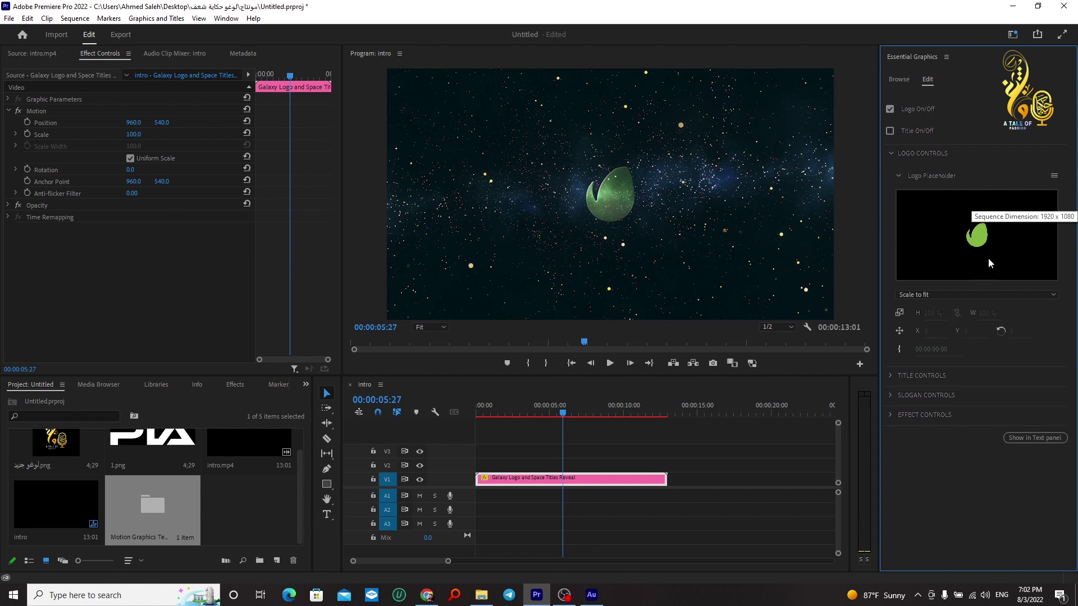
pyautogui.click(52, 455)
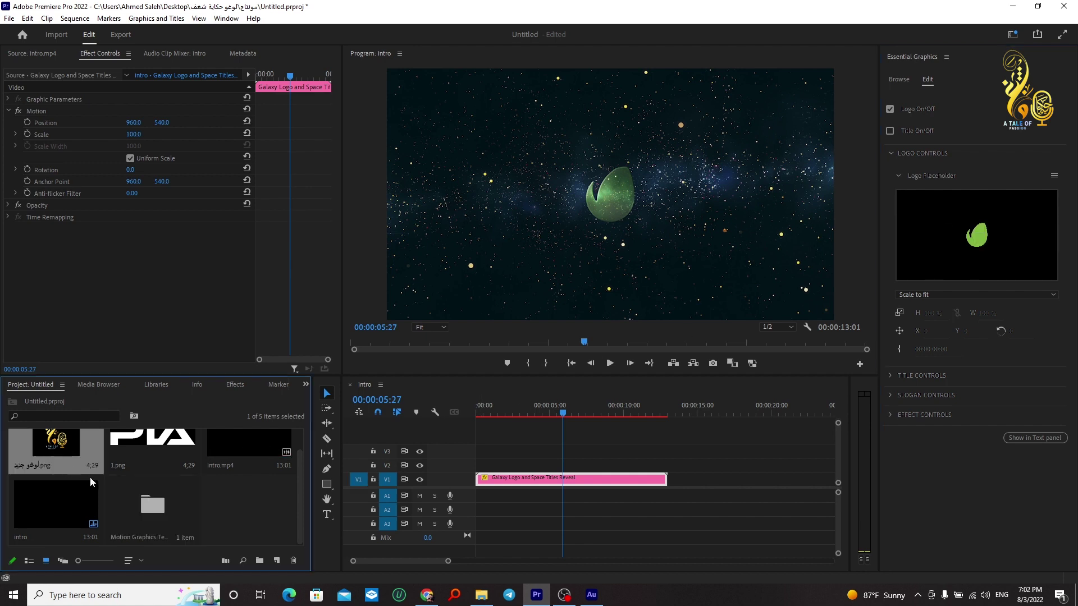
pyautogui.moveTo(62, 445); pyautogui.dragTo(978, 247)
pyautogui.press('space')
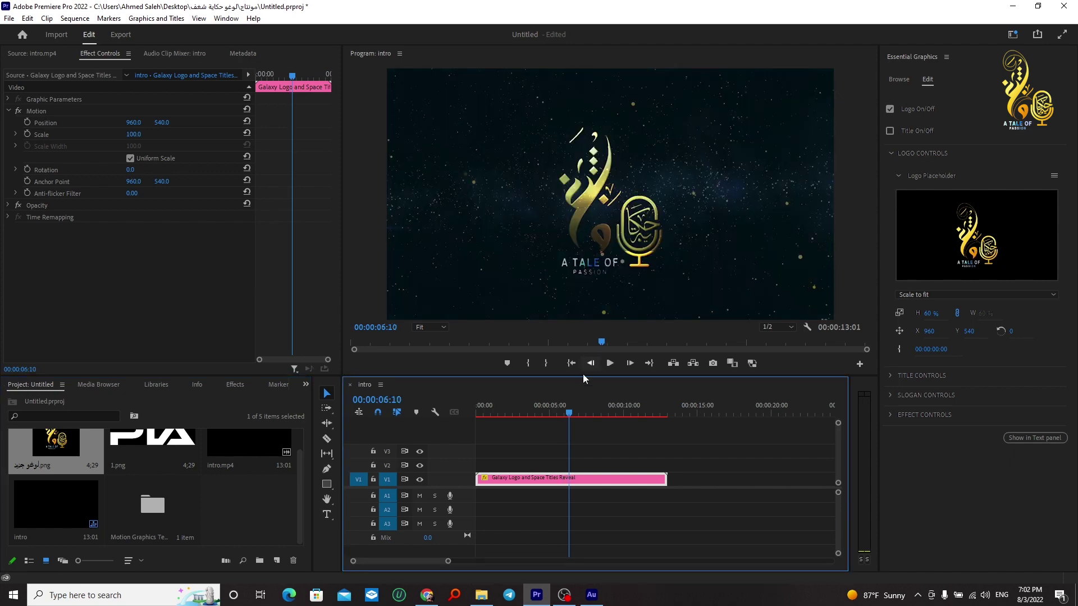
pyautogui.moveTo(645, 415); pyautogui.dragTo(655, 414)
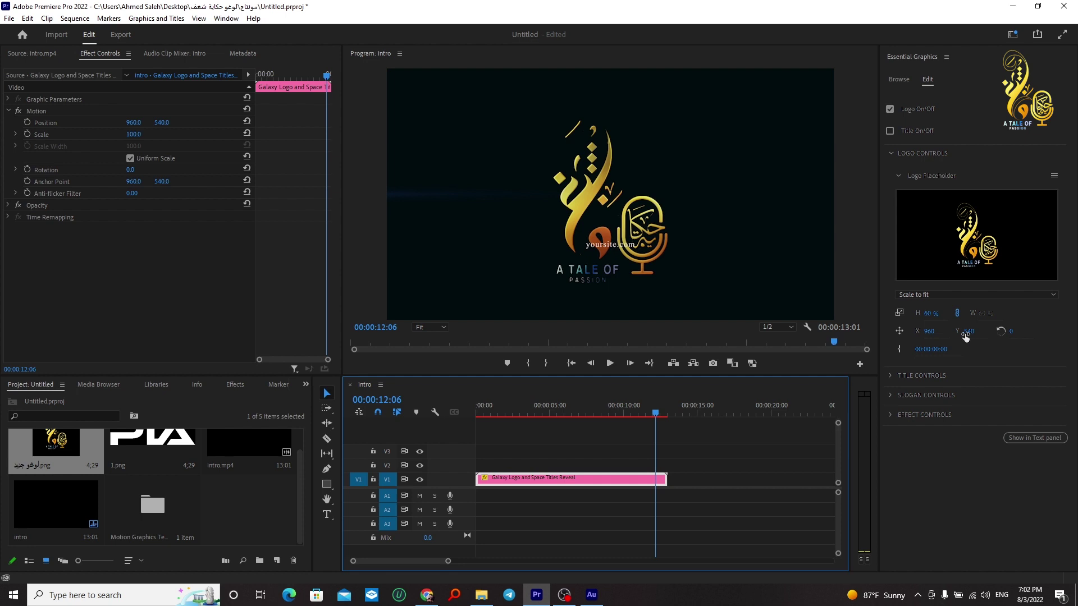
# Step: Expand SLOGAN CONTROLS and delete the yoursite.com text, leaving the slogan field empty
pyautogui.click(942, 339)
pyautogui.click(892, 395)
pyautogui.scroll(-2, 941, 399)
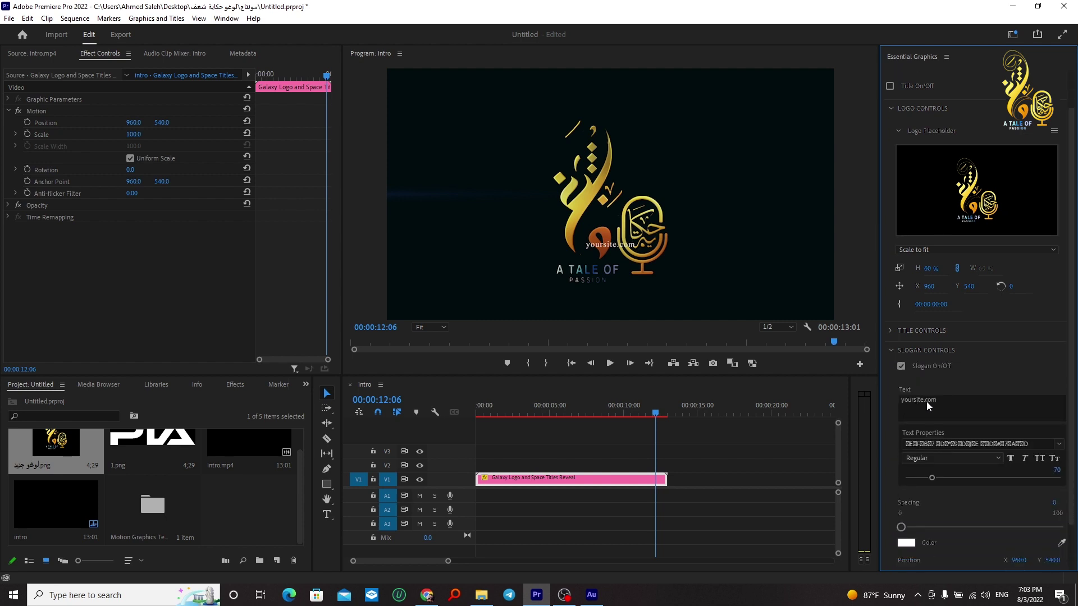
pyautogui.click(926, 402)
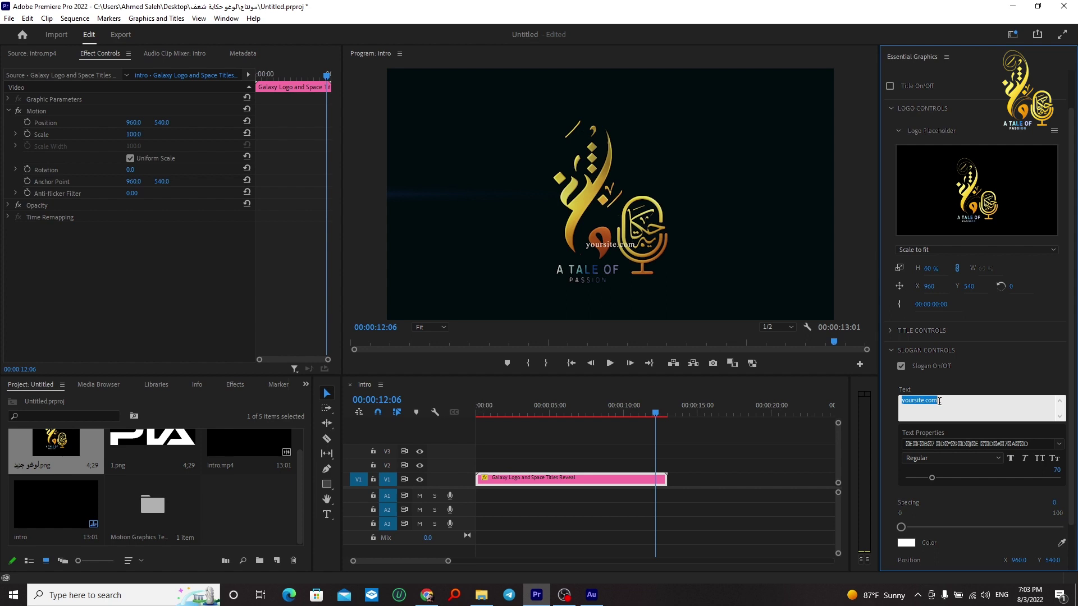
pyautogui.press('BackSpace')
pyautogui.click(963, 387)
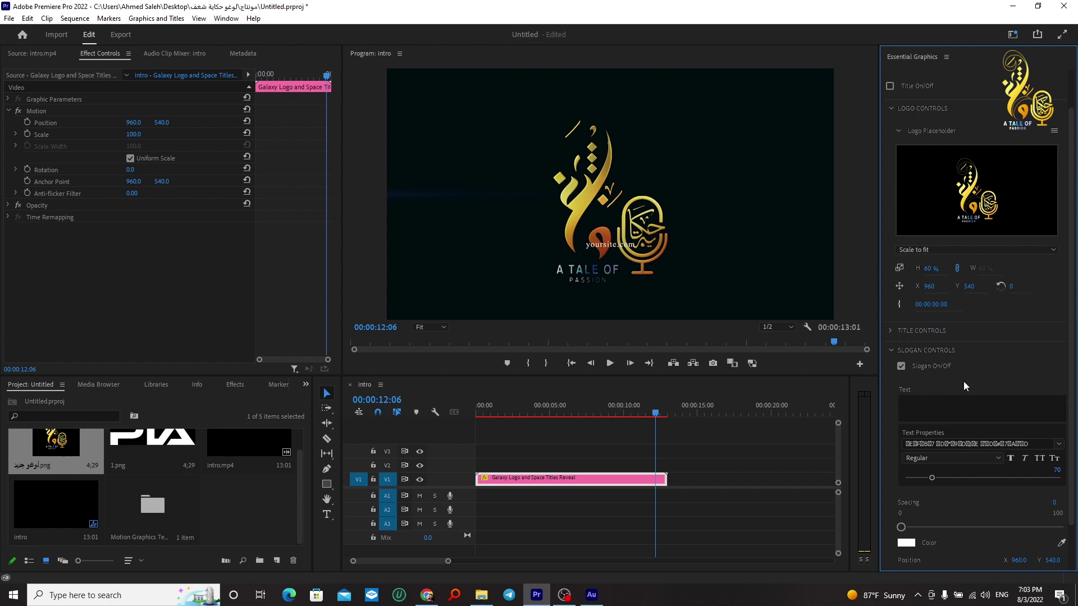
pyautogui.scroll(-2, 934, 414)
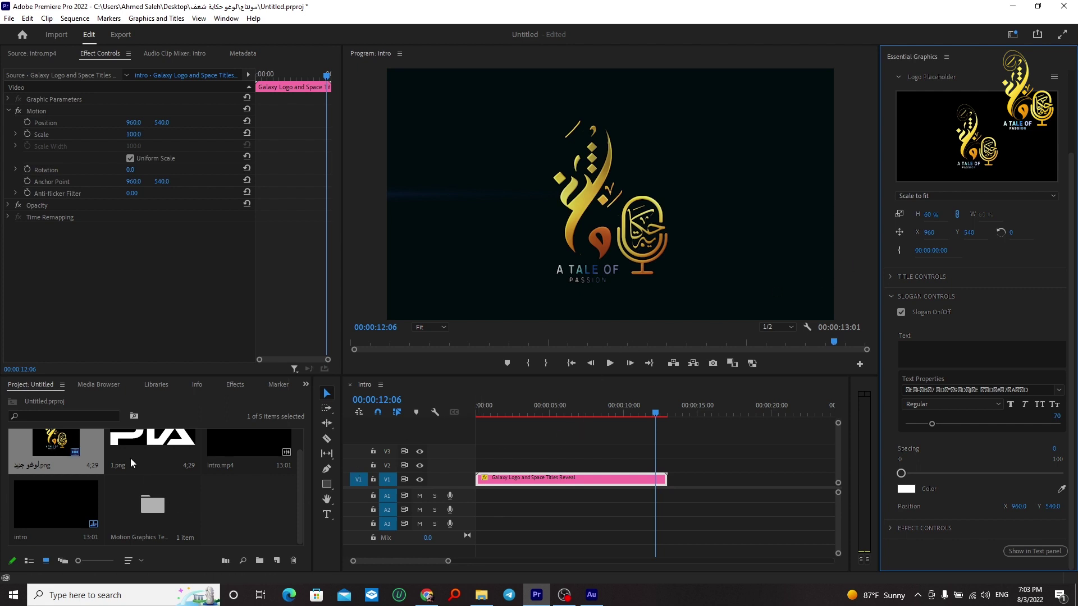
# Step: Drag 1.png from the Project panel onto the Logo Placeholder in LOGO CONTROLS
pyautogui.click(174, 471)
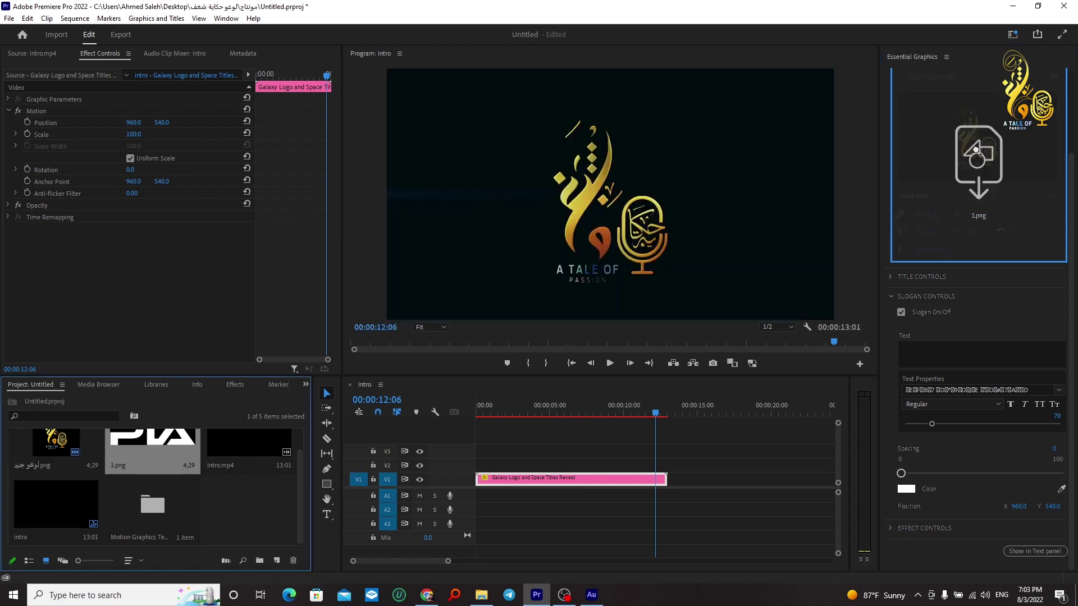
pyautogui.moveTo(157, 441); pyautogui.dragTo(946, 168)
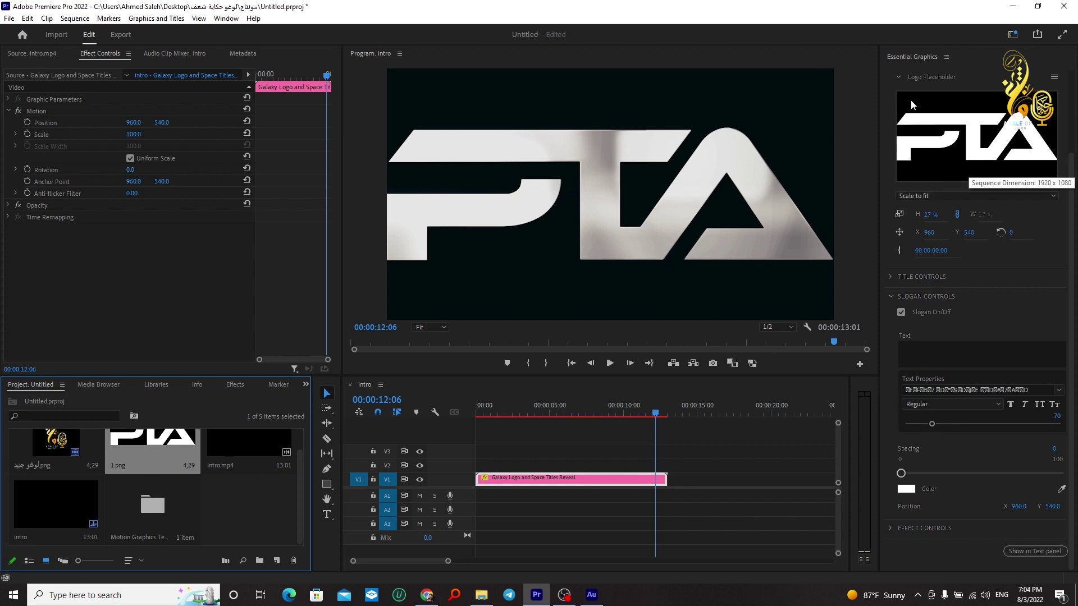
# Step: Scale the PTA logo down to 15% and move it slightly right of centre
pyautogui.click(932, 208)
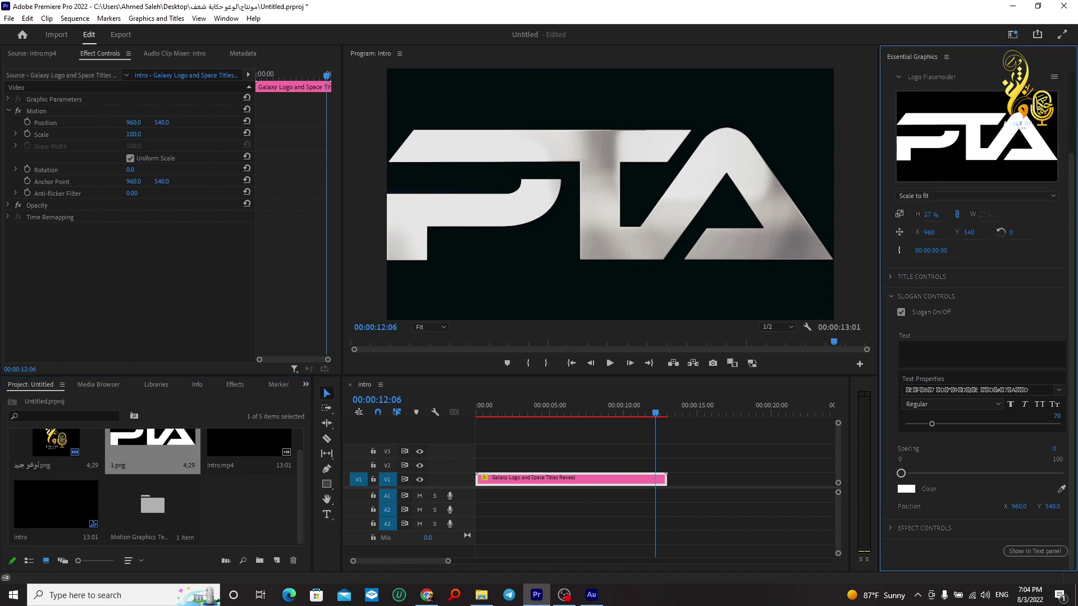
pyautogui.moveTo(927, 214)
pyautogui.mouseDown()
pyautogui.moveTo(916, 215)
pyautogui.moveTo(935, 215)
pyautogui.mouseUp()
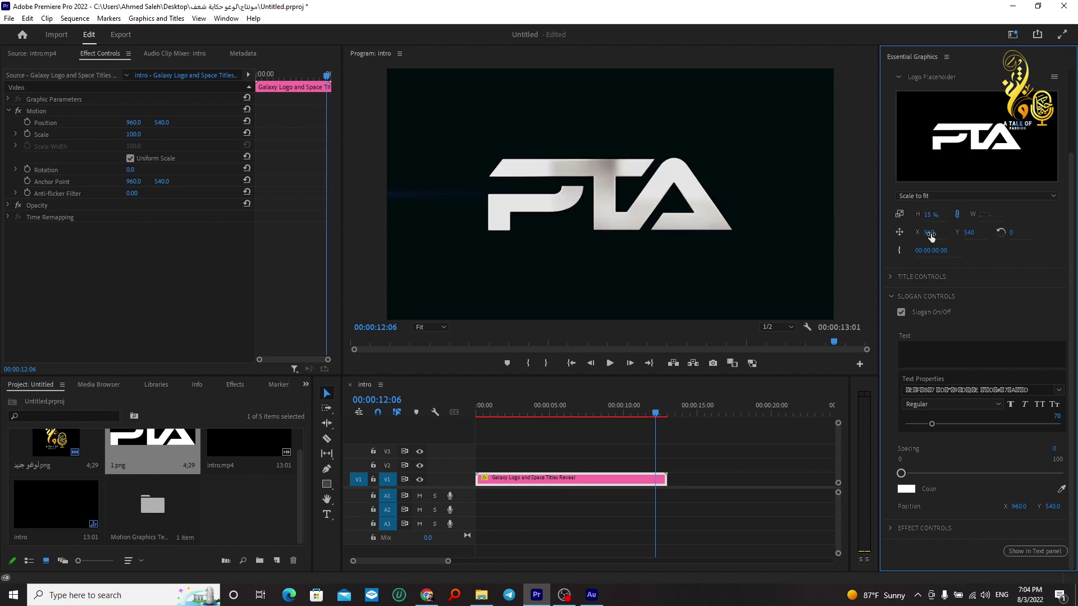
pyautogui.moveTo(926, 232); pyautogui.dragTo(937, 231)
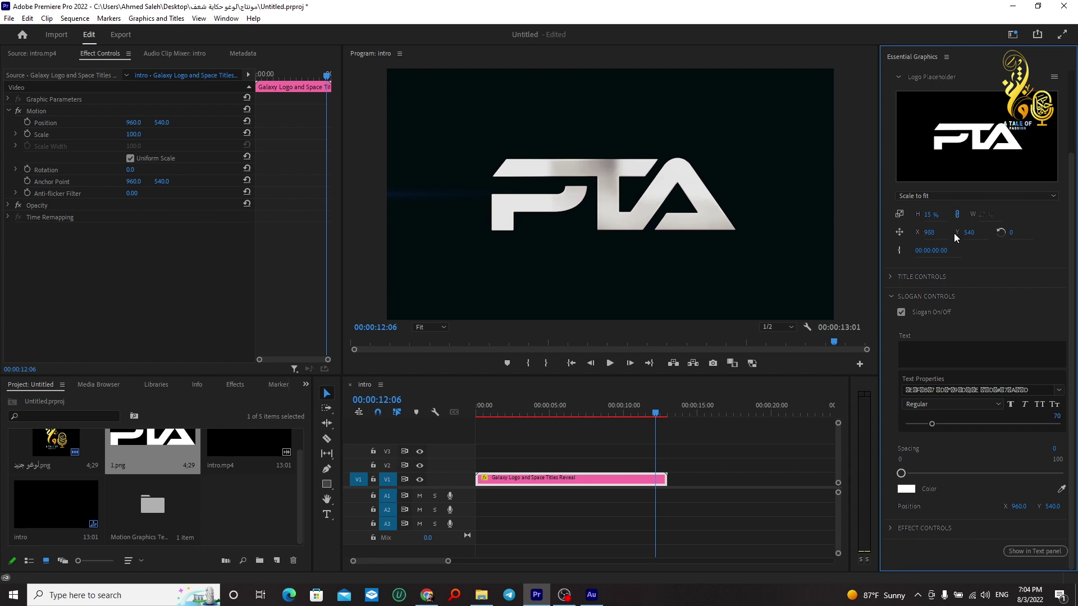
pyautogui.click(925, 349)
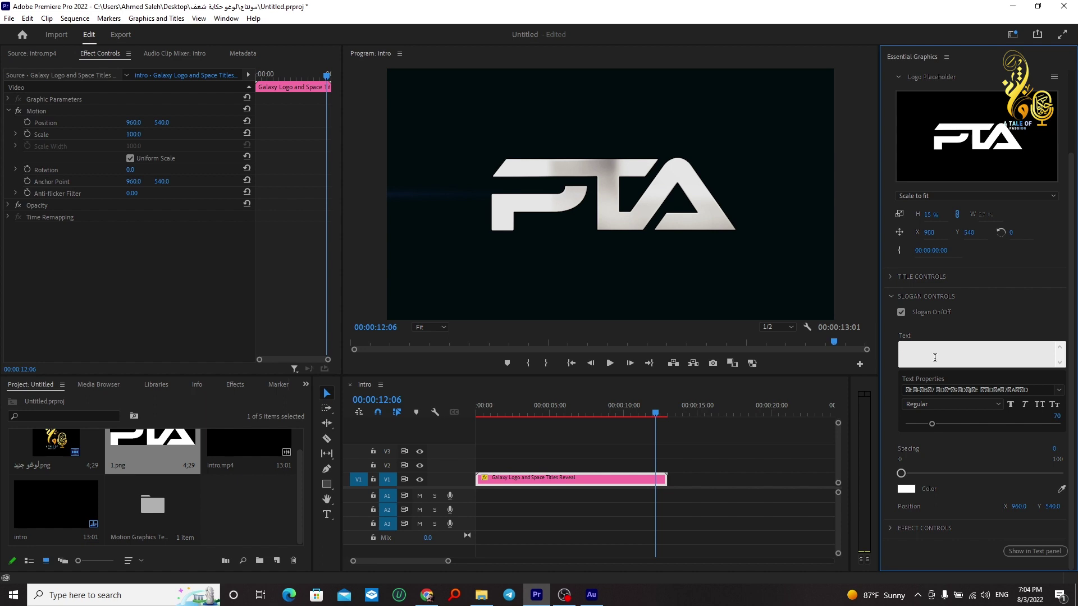
# Step: Paste the PowerPoint Tutorials tagline as the slogan and raise its size from 70 to 122
pyautogui.click(925, 350)
pyautogui.write('PowerPoint Tutorials with Asmaa')
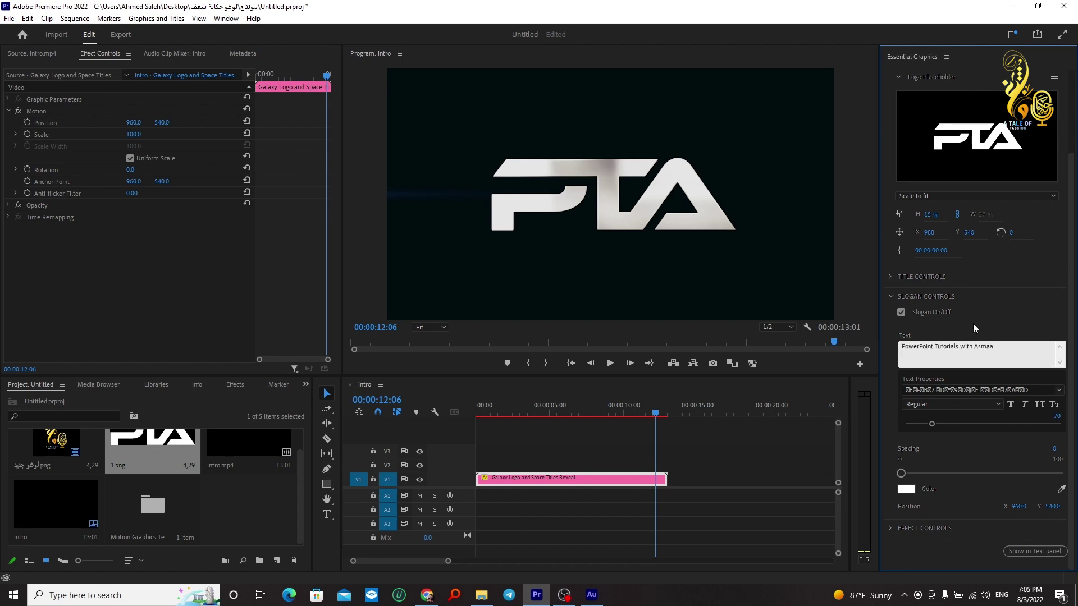
pyautogui.click(974, 325)
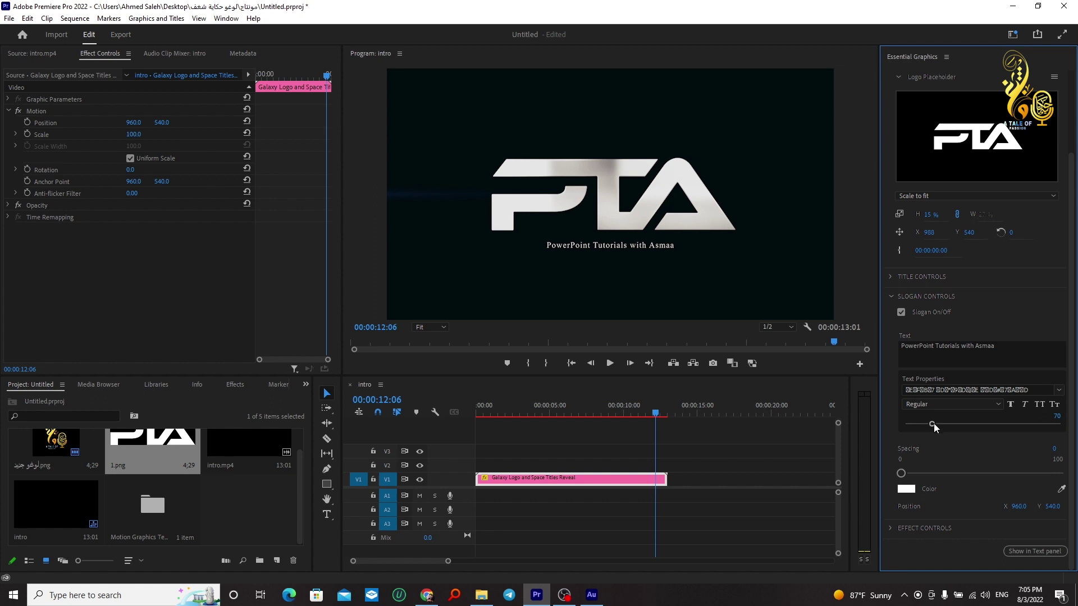
pyautogui.moveTo(934, 423); pyautogui.dragTo(952, 423)
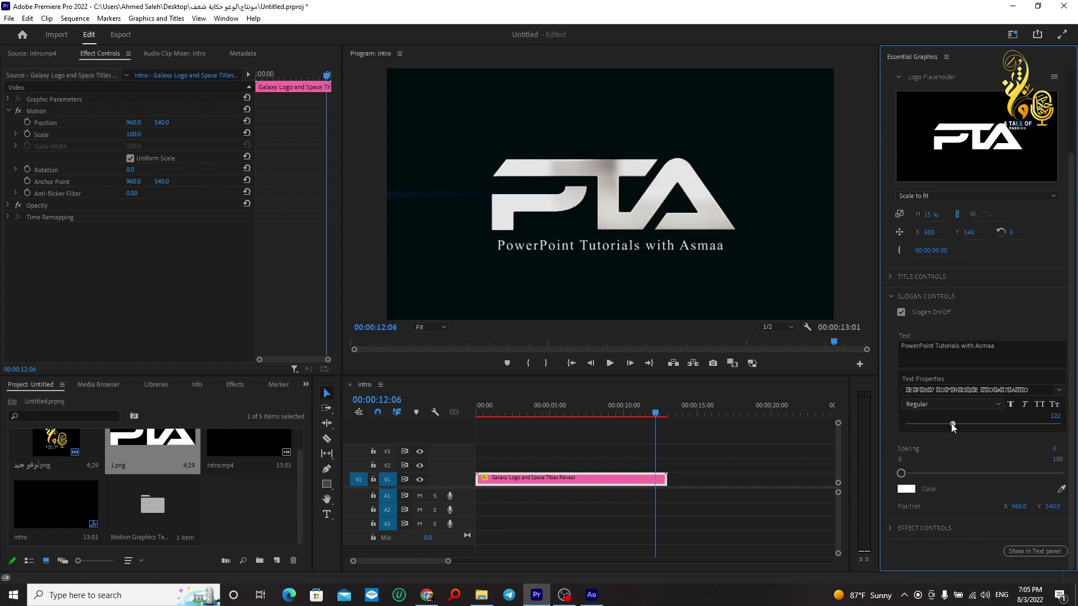
pyautogui.moveTo(1053, 506); pyautogui.dragTo(1054, 506)
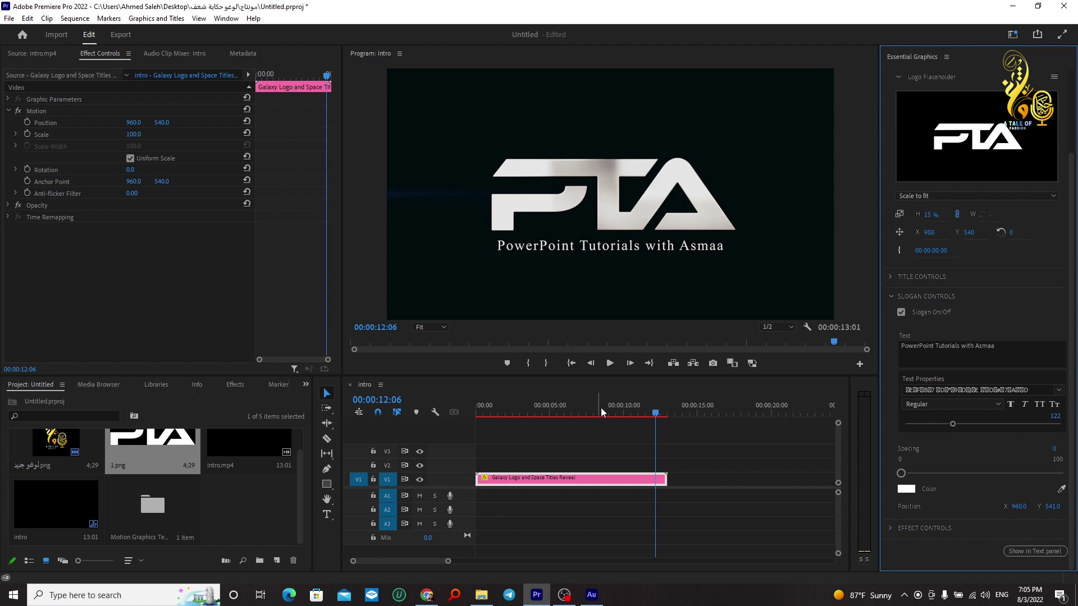
# Step: Rewind to 00:00:00:00 and play the intro through to the PTA logo and slogan
pyautogui.moveTo(656, 415); pyautogui.dragTo(443, 412)
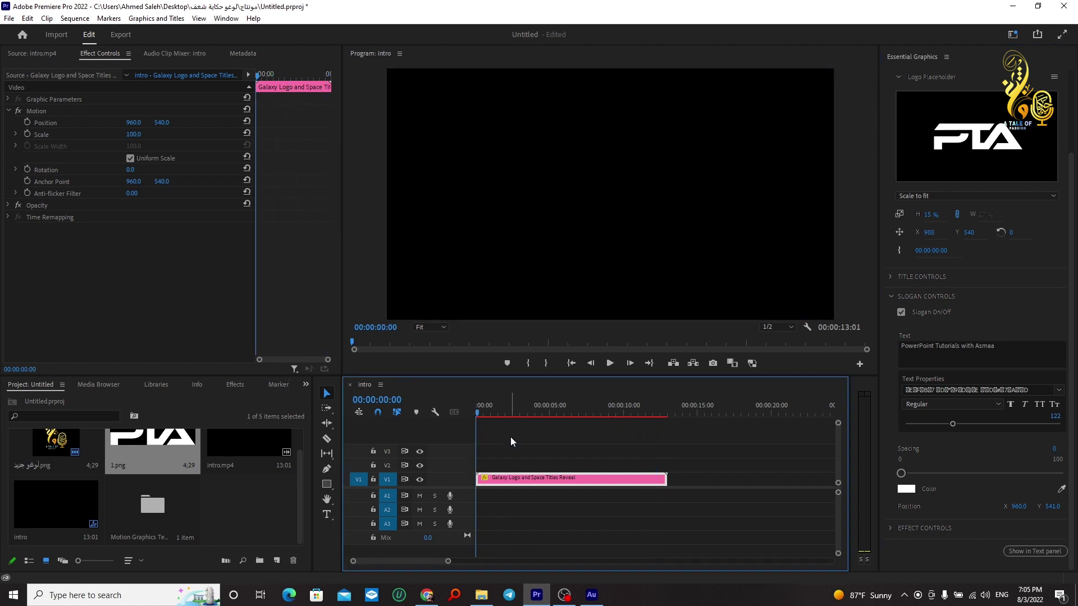
pyautogui.press('space')
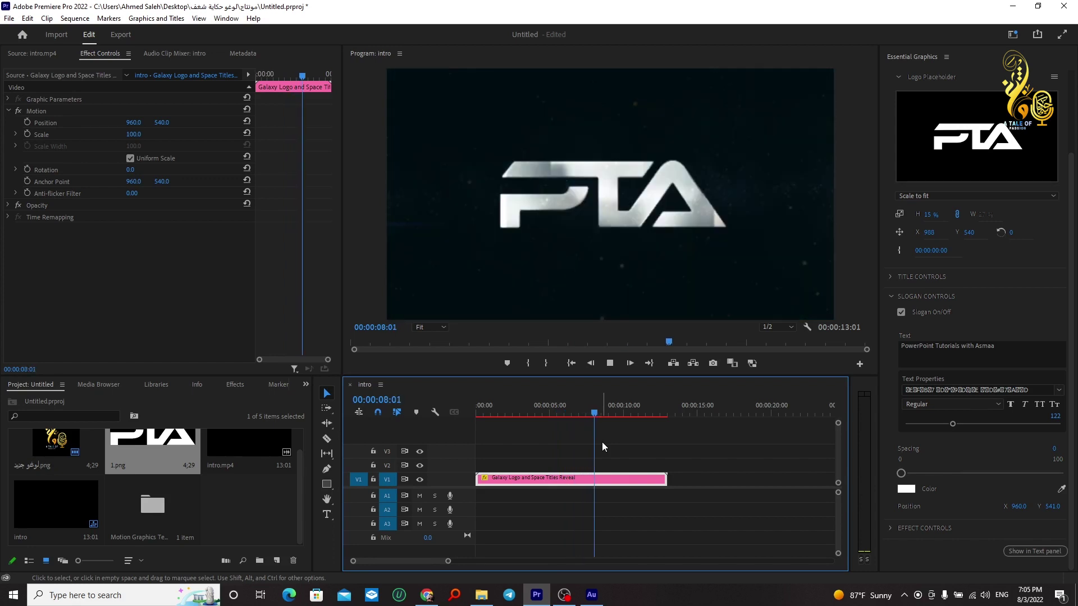
pyautogui.press('space')
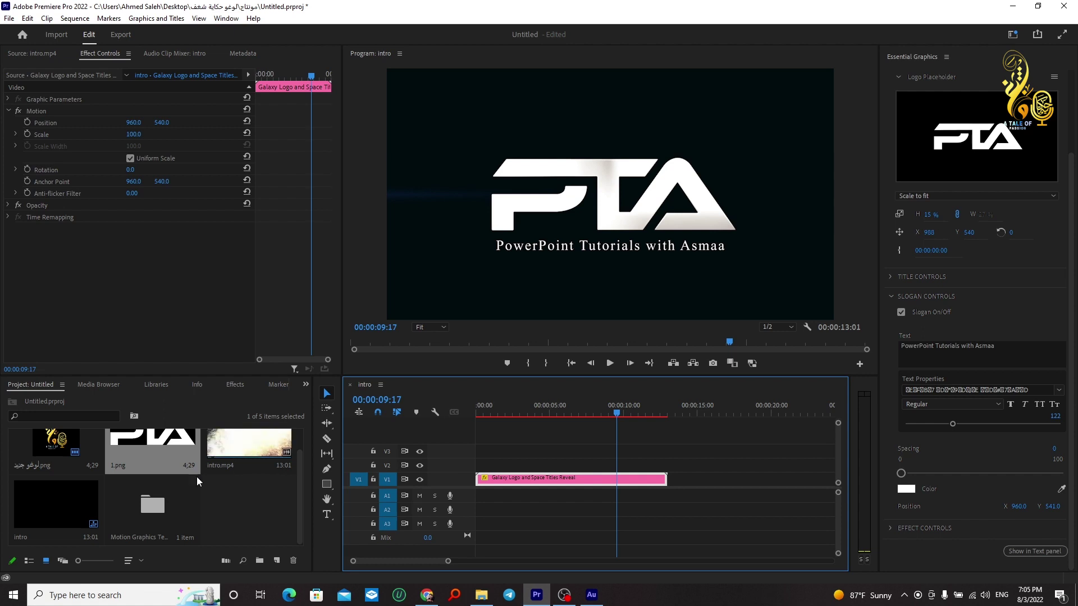
# Step: Place intro.mp4's audio alone at the start of track A1 and render the sequence preview
pyautogui.doubleClick(238, 445)
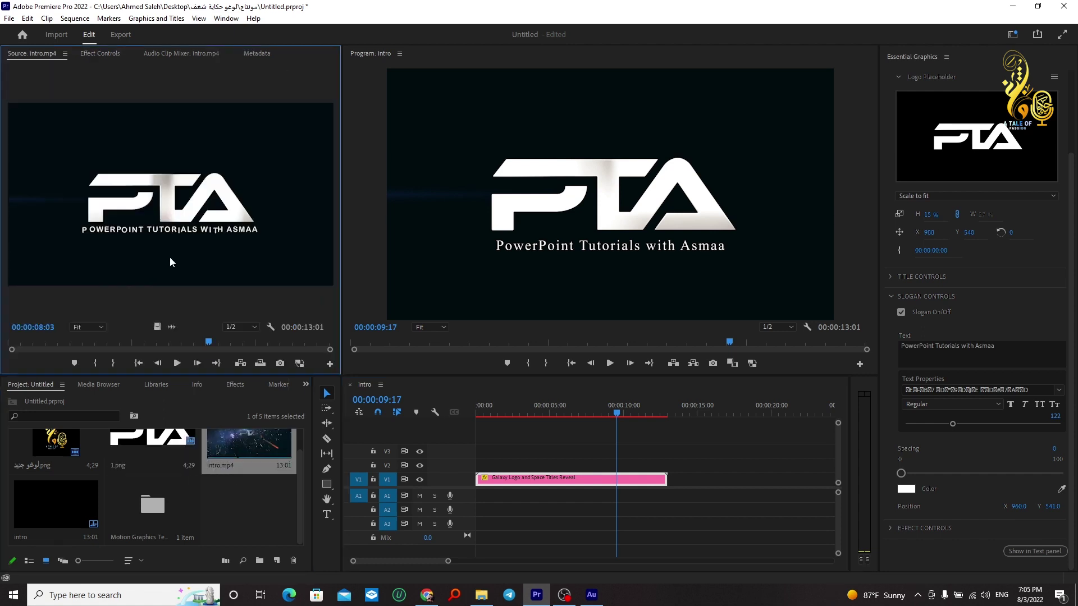
pyautogui.moveTo(172, 327); pyautogui.dragTo(460, 492)
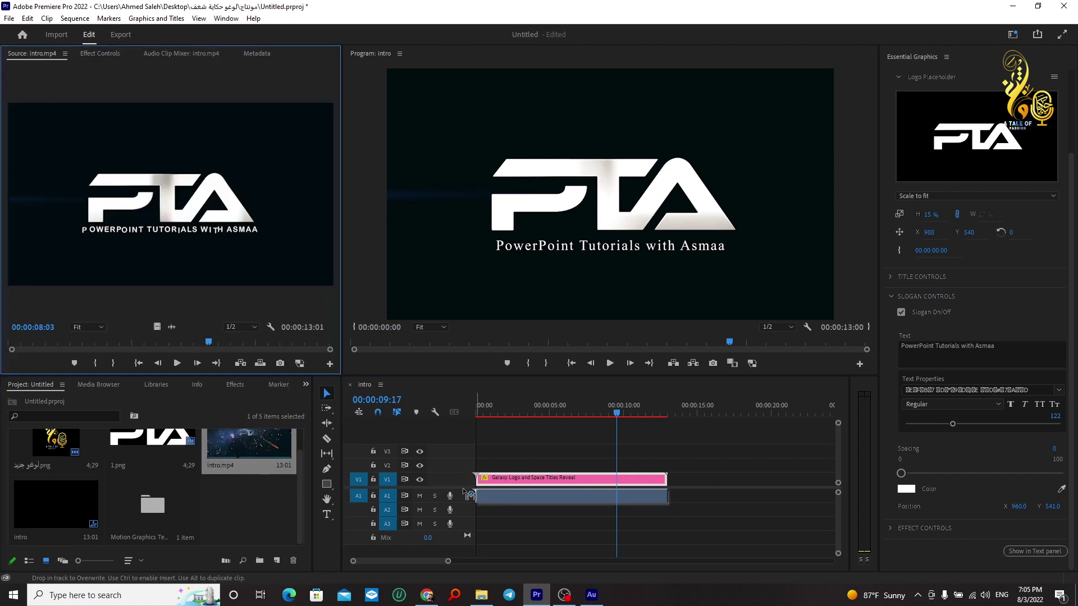
pyautogui.moveTo(460, 492); pyautogui.dragTo(480, 497)
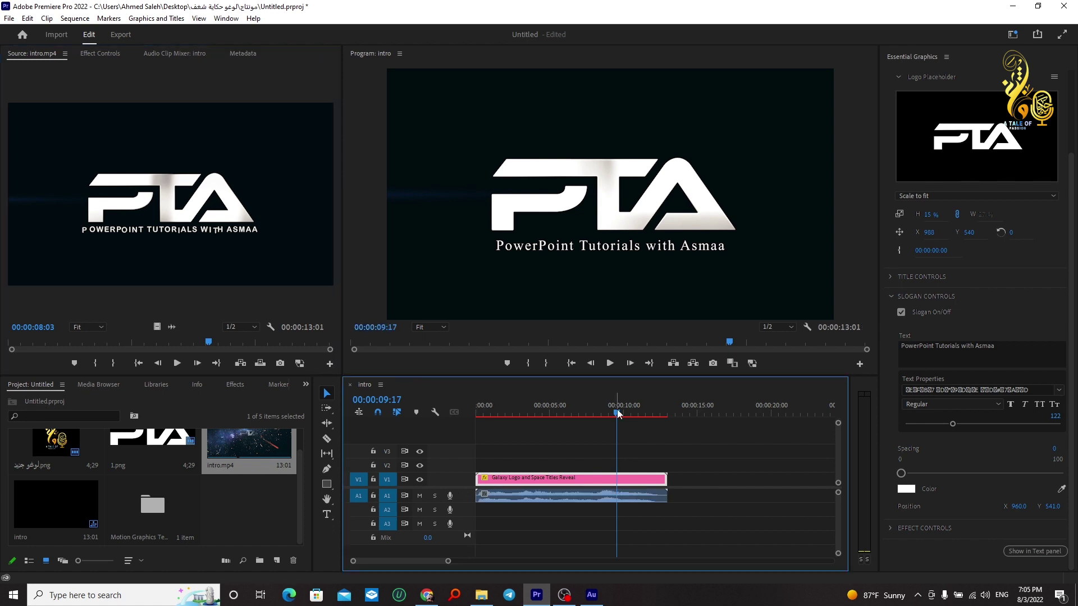
pyautogui.press('Return')
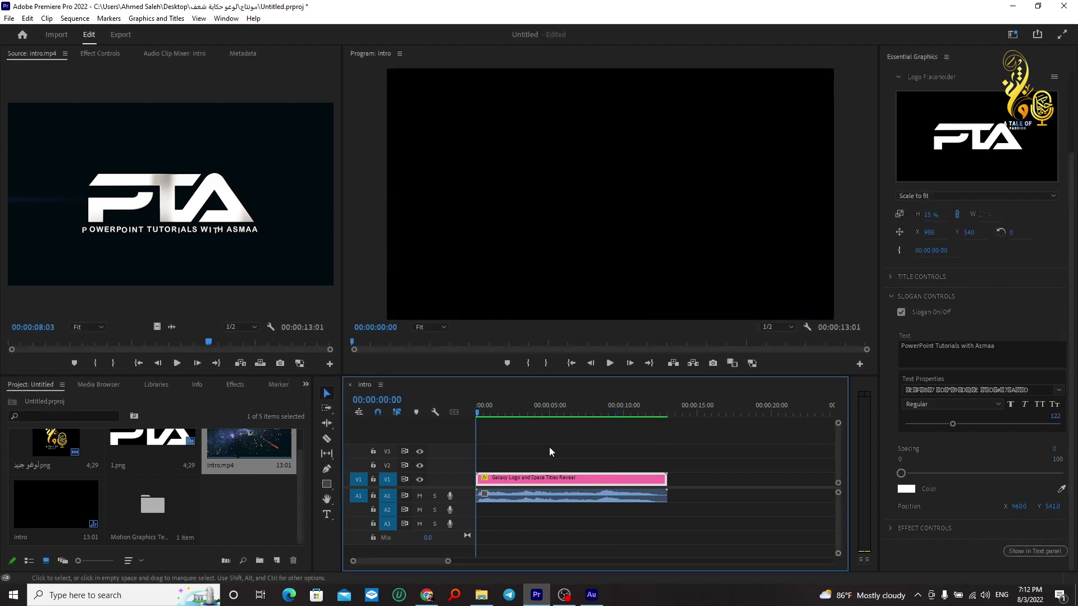
# Step: Mute track A1, then play the intro and stop at 00:00:10:18 on the PTA logo and slogan
pyautogui.click(420, 496)
pyautogui.press('space')
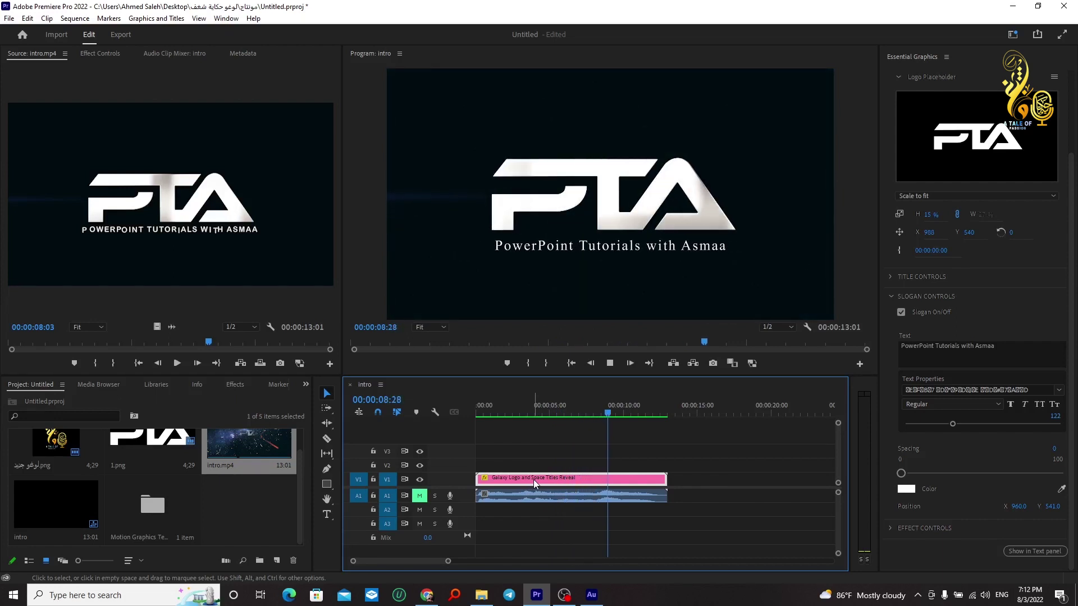
pyautogui.press('space')
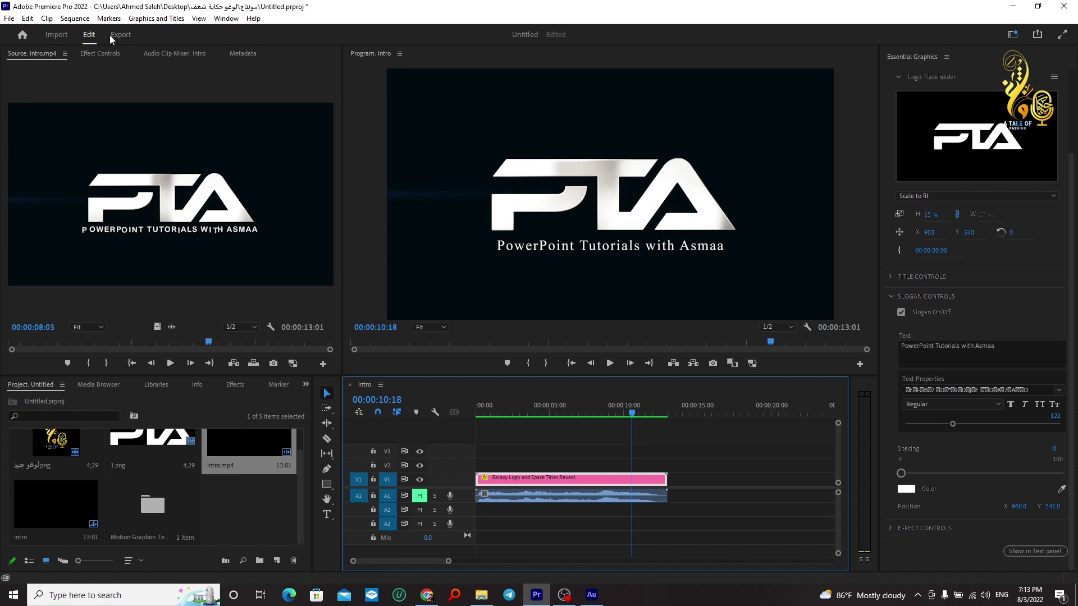
# Step: Bring up the Export page showing intro.mp4 as H.264 with Match Source – Adaptive High Bitrate
pyautogui.click(9, 19)
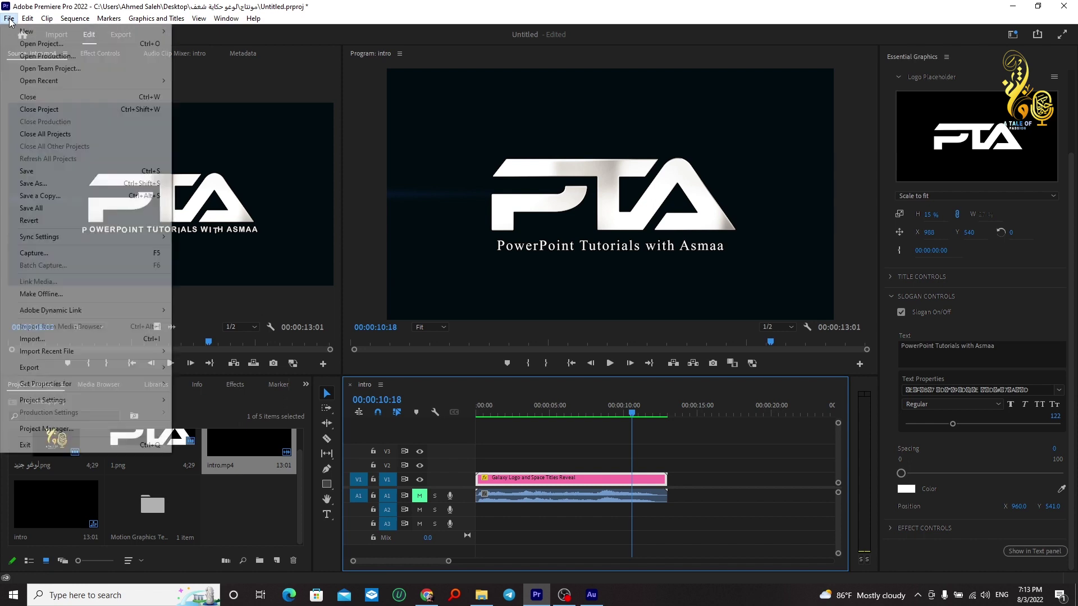
pyautogui.moveTo(109, 372)
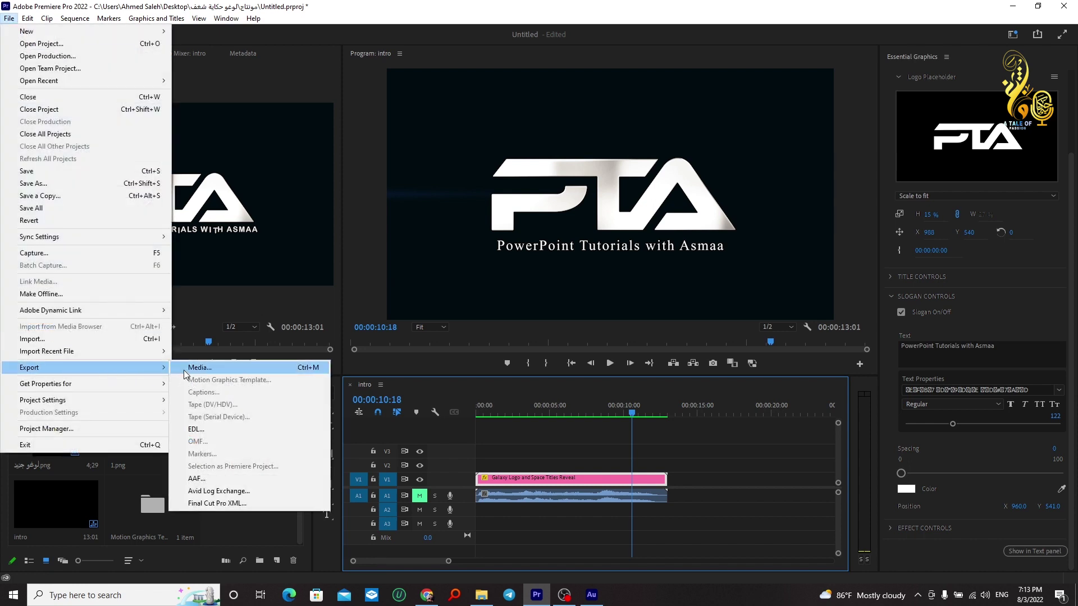
pyautogui.click(288, 367)
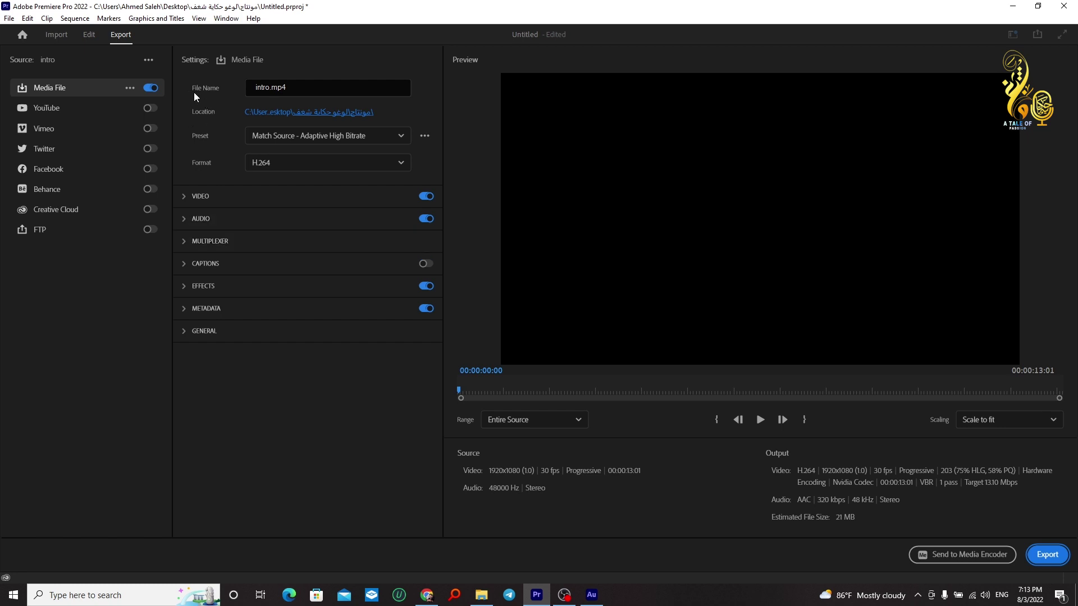
# Step: Review the preset and format lists, keeping Match Source – Adaptive High Bitrate and H.264
pyautogui.click(306, 141)
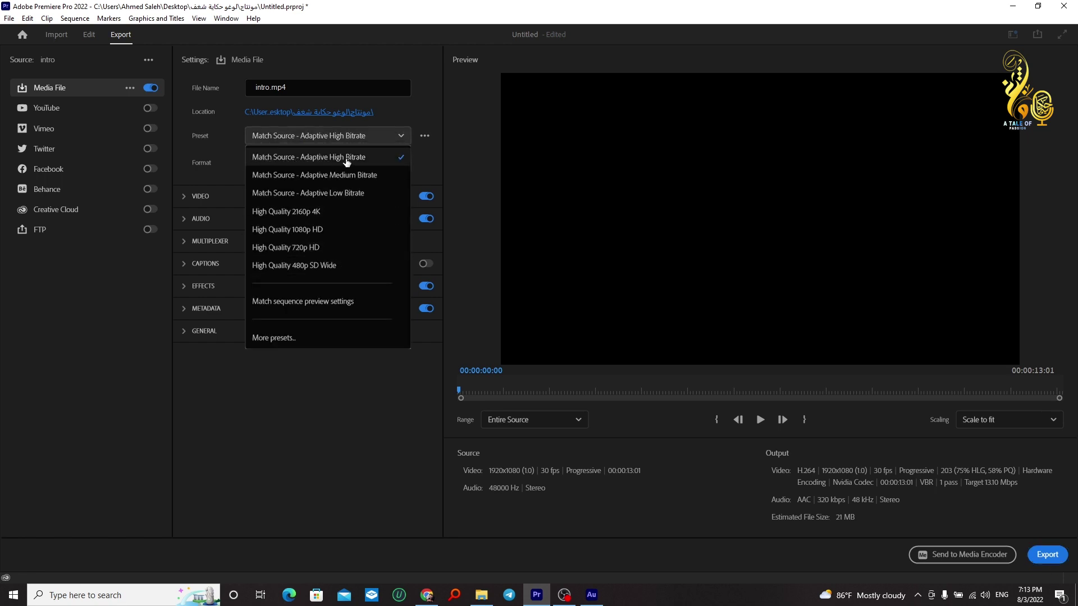
pyautogui.click(405, 112)
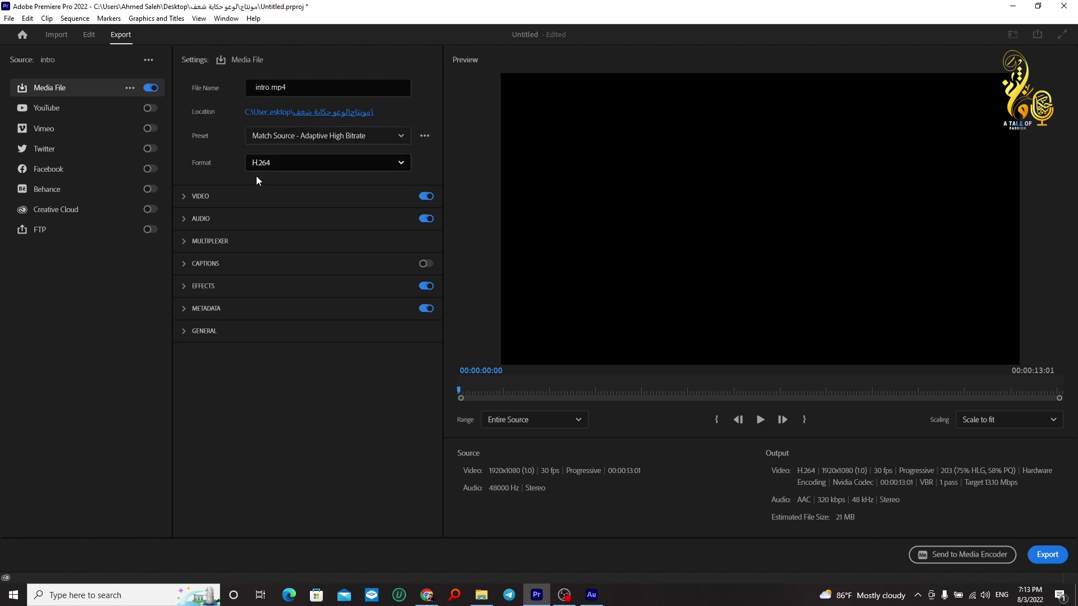
pyautogui.click(306, 166)
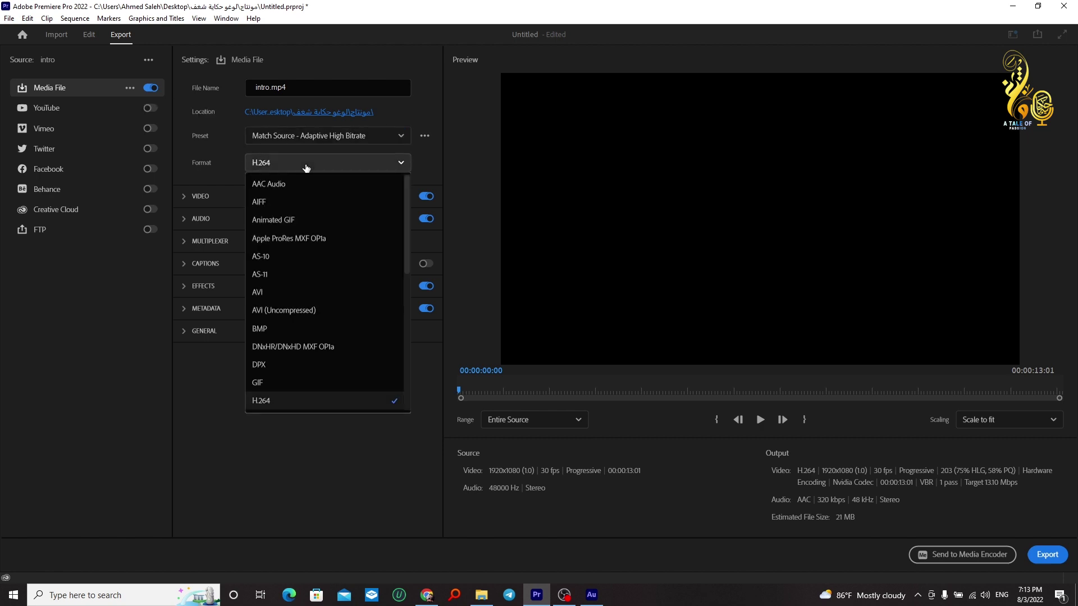
pyautogui.click(234, 160)
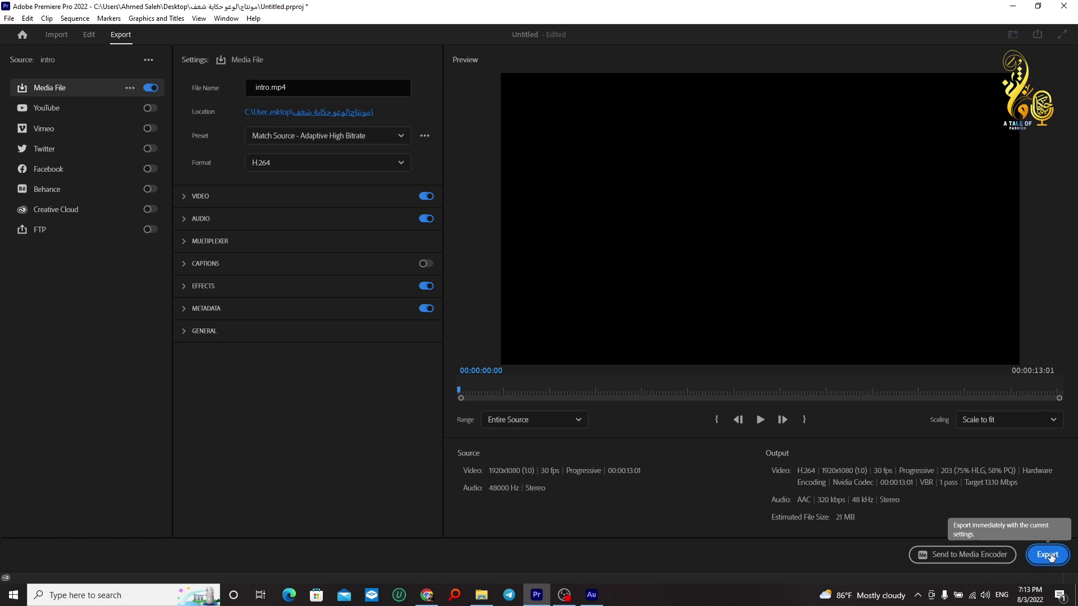
pyautogui.click(89, 34)
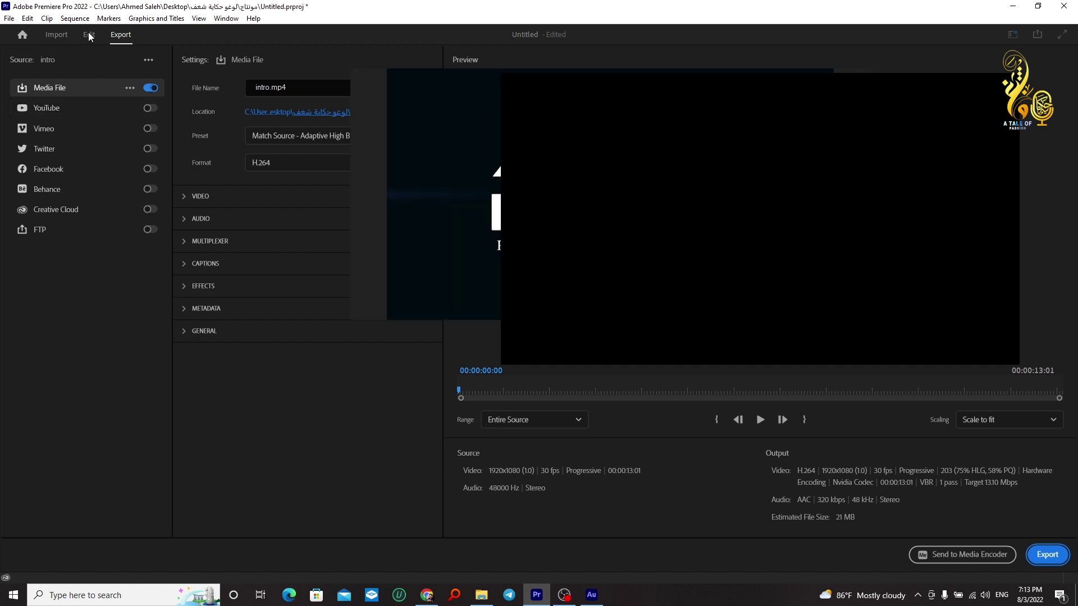